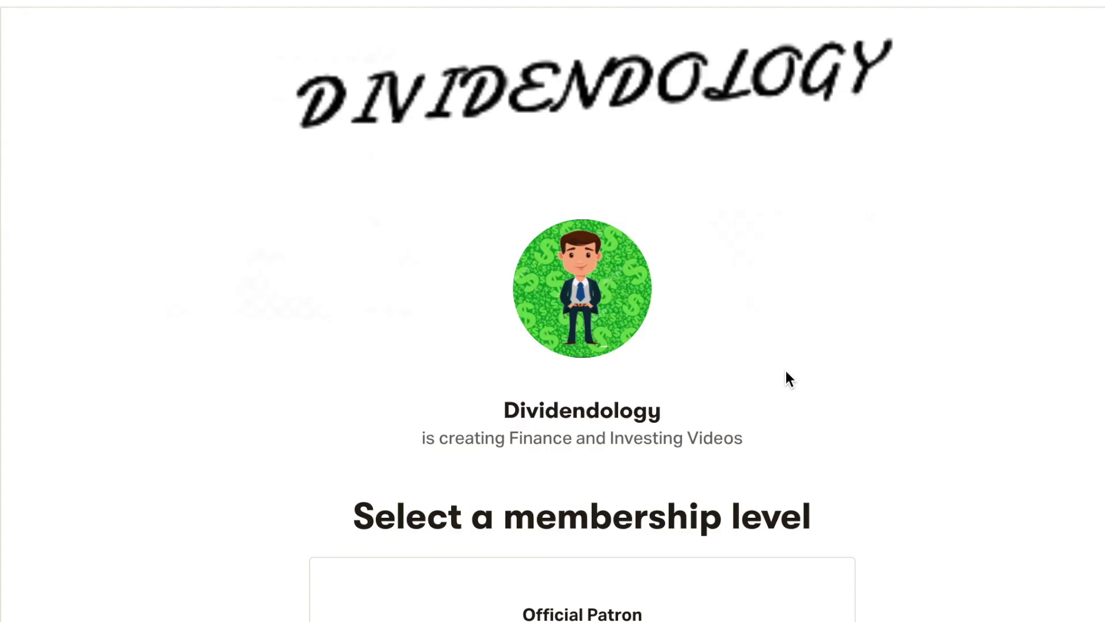
scroll(786, 371, down, 5)
scroll(787, 370, down, 4)
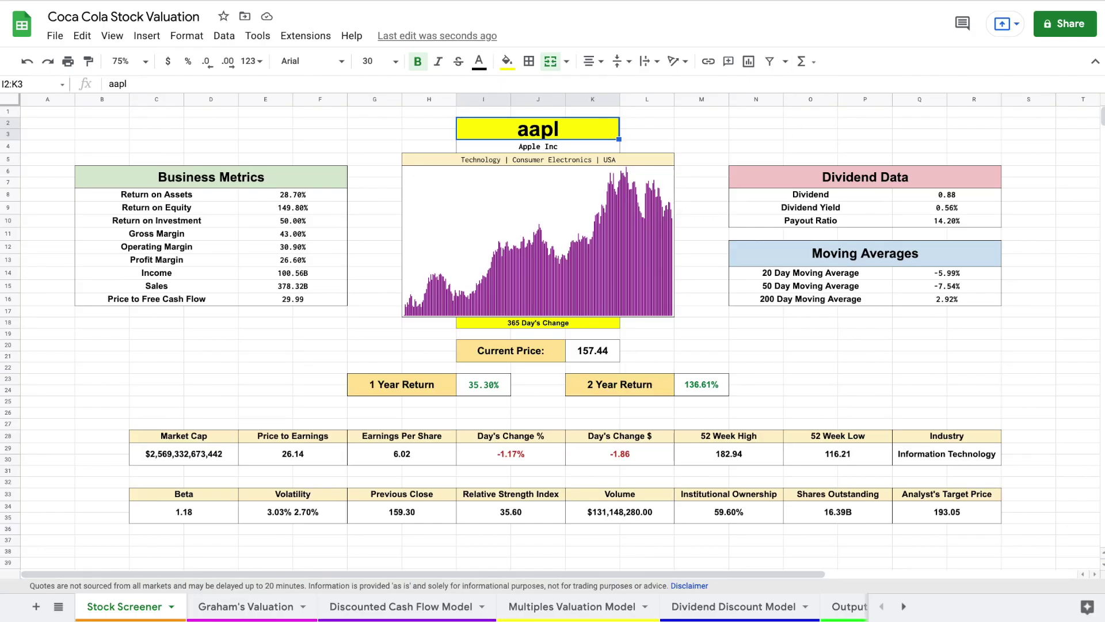
Change the ticker in the Stock Screener sheet to KO
text(KO)
key(Return)
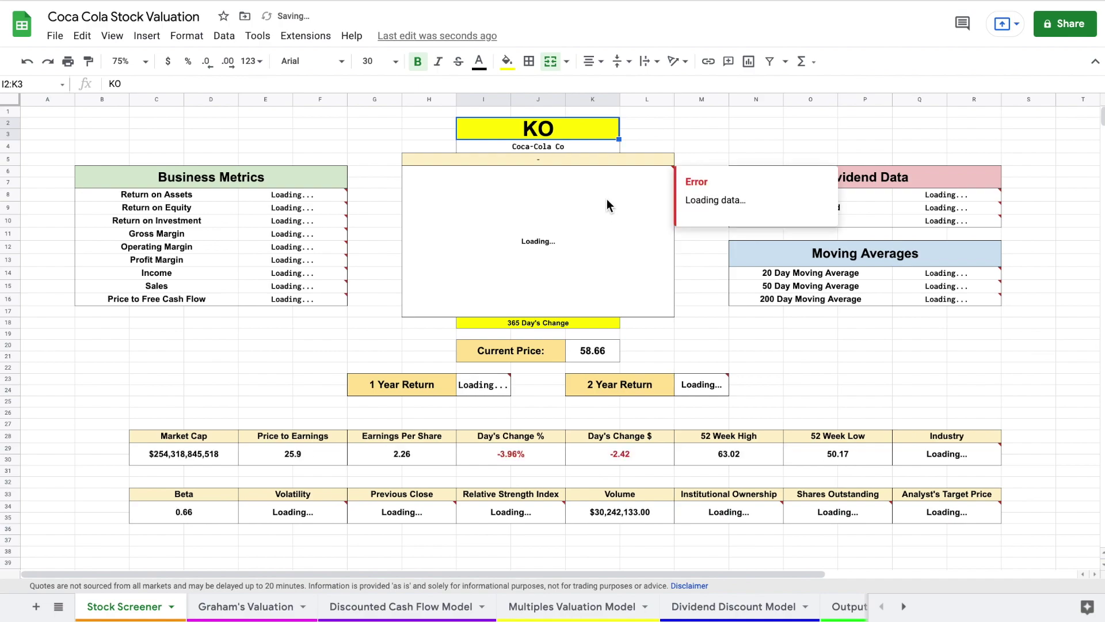
click(750, 133)
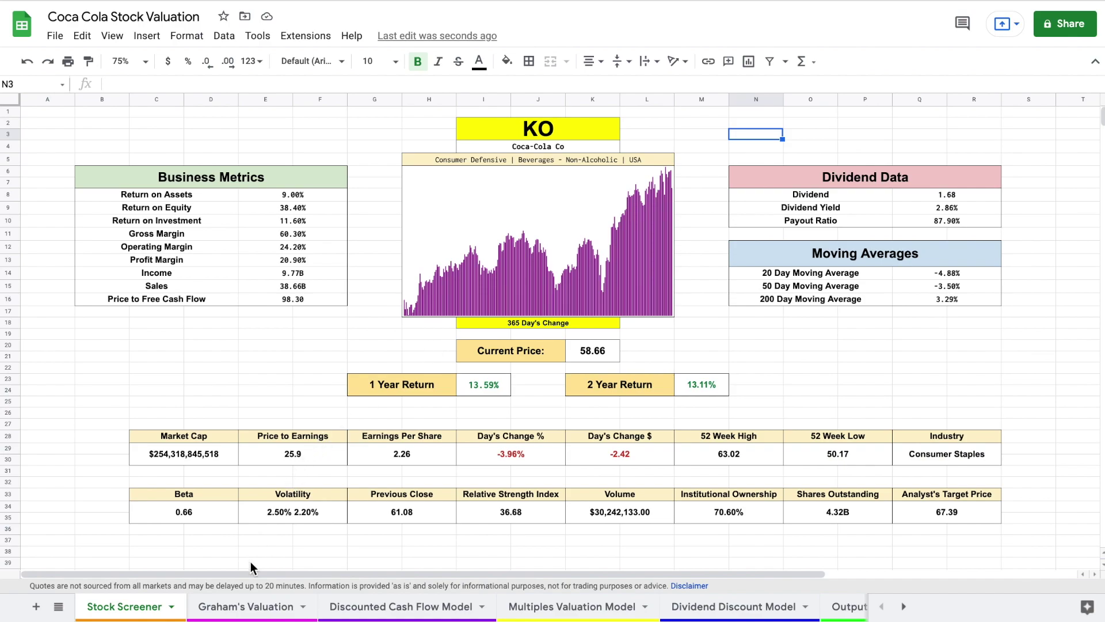
Open the Graham's Valuation sheet and set its zoom to 100%
click(246, 606)
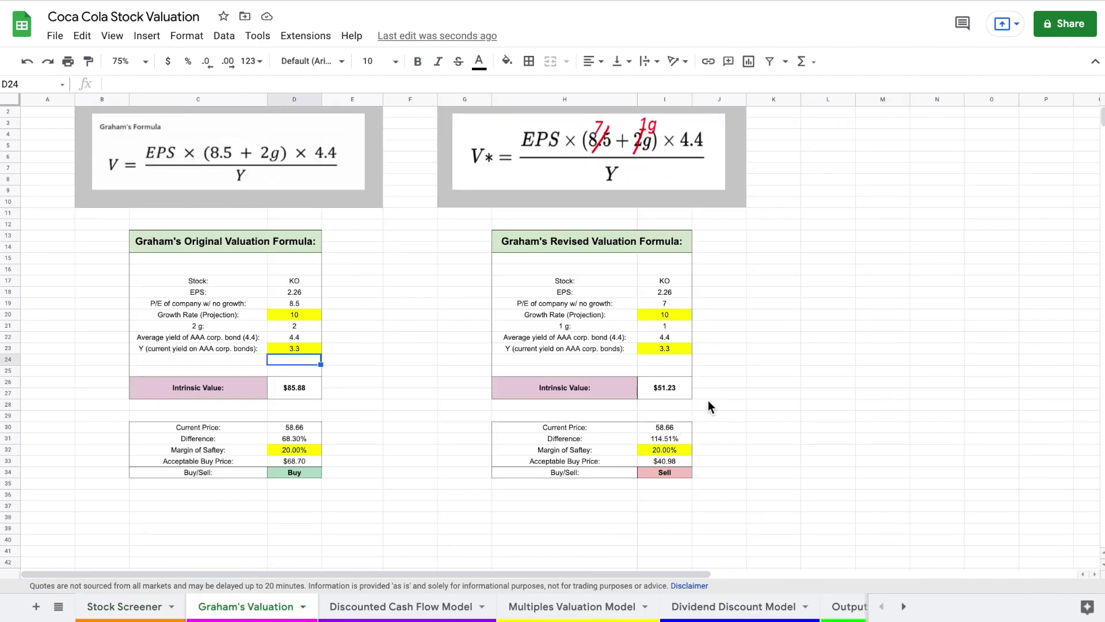
click(139, 62)
click(132, 156)
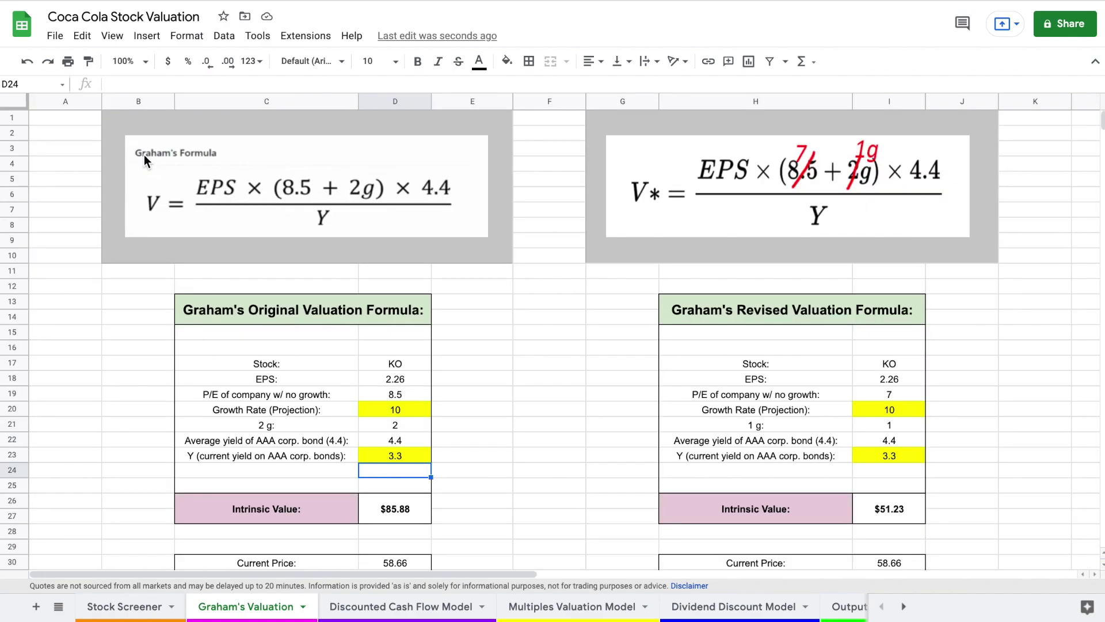
Examine the EPS, no-growth P/E, growth rate, bond yields and intrinsic value in Graham's Revised Valuation Formula
scroll(900, 316, right, 5)
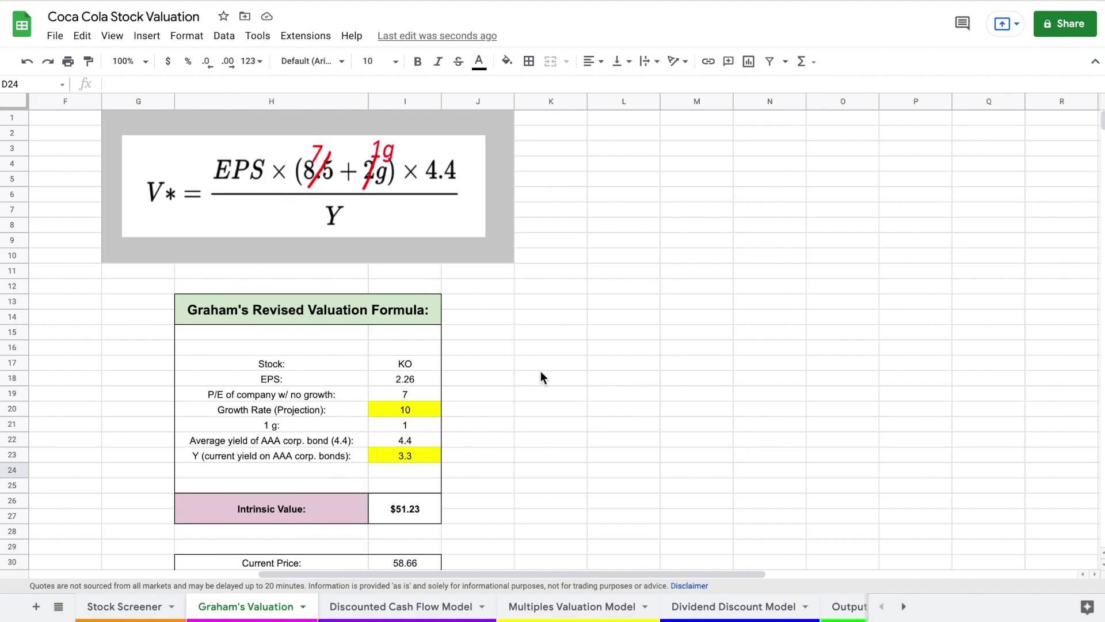
drag(344, 380, 396, 381)
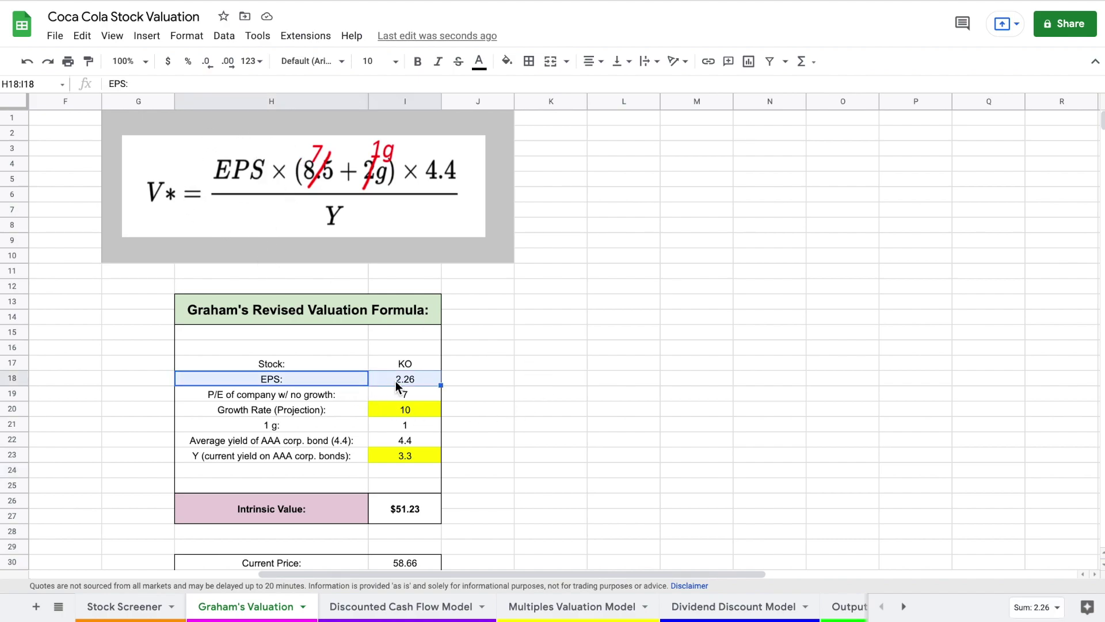
click(406, 393)
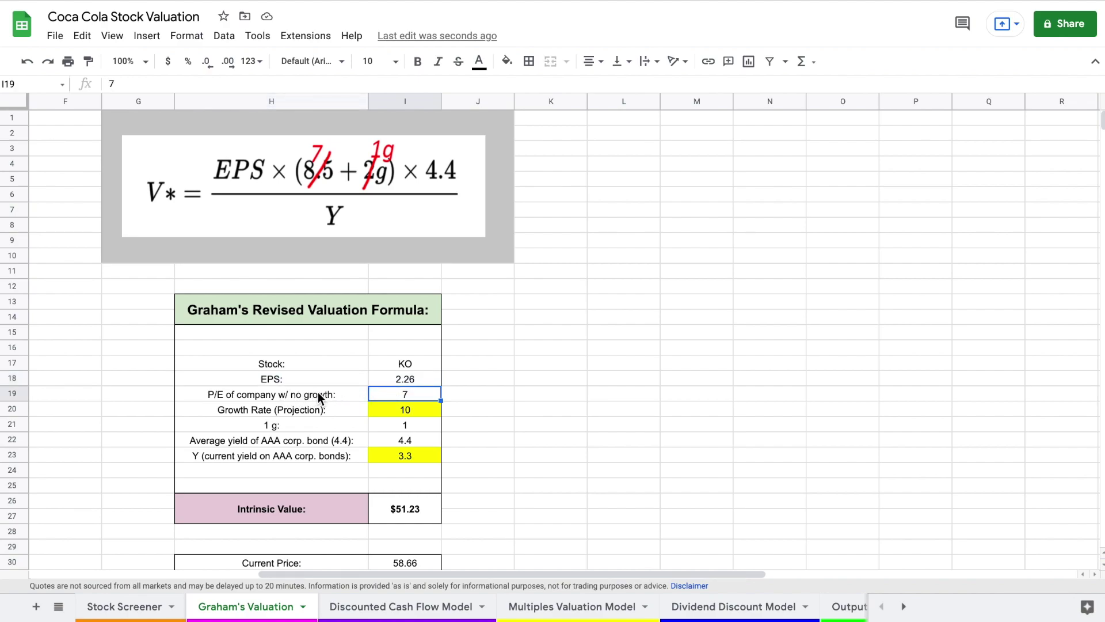
click(423, 410)
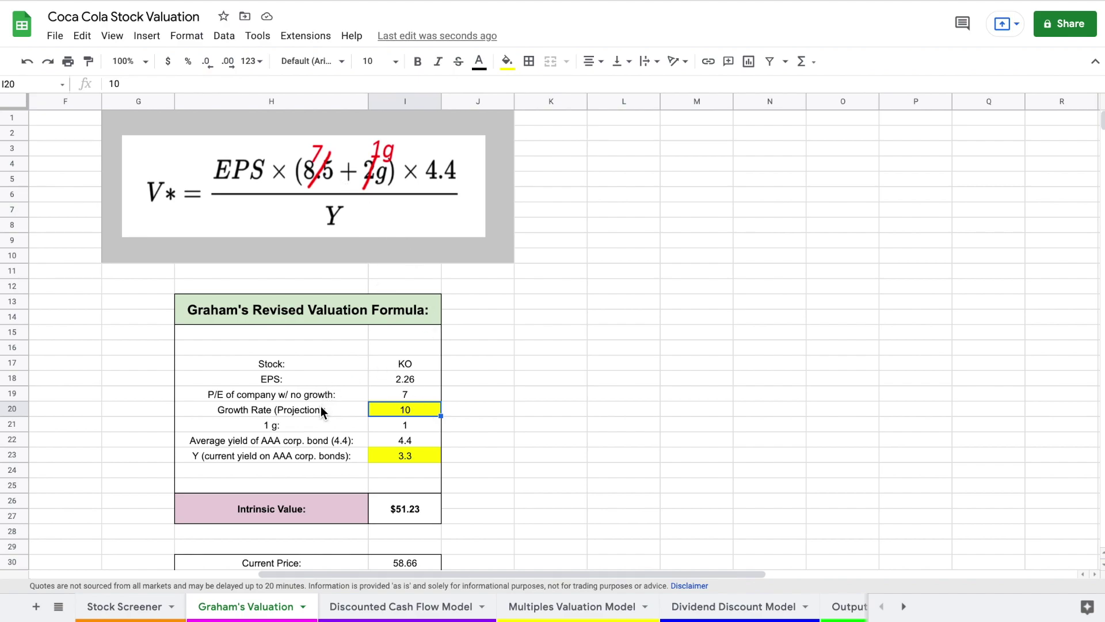
drag(320, 407, 387, 407)
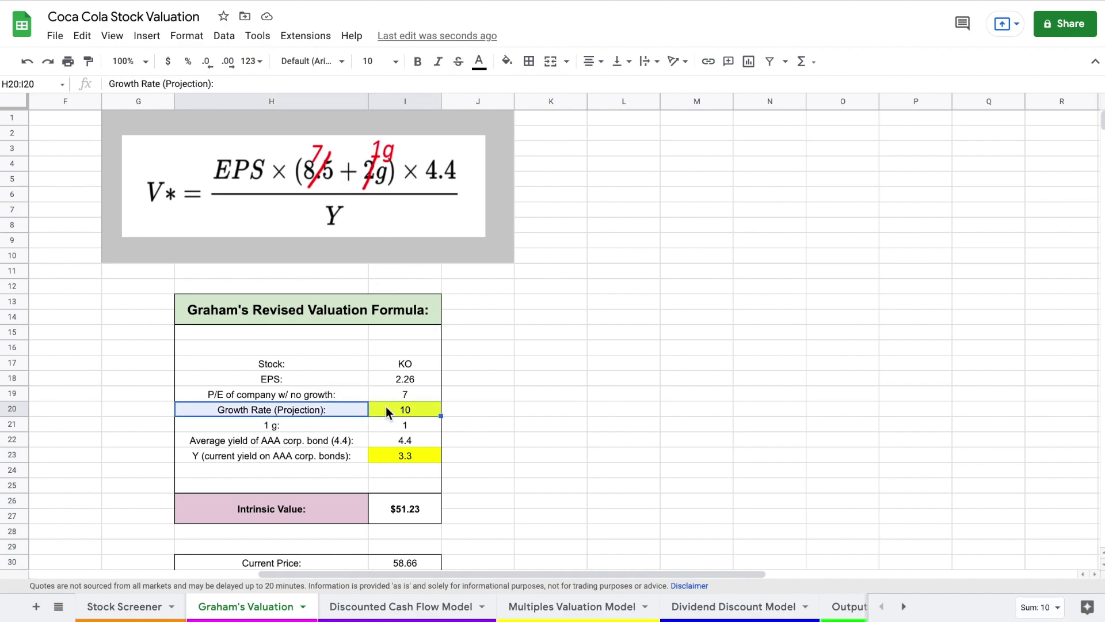
click(415, 410)
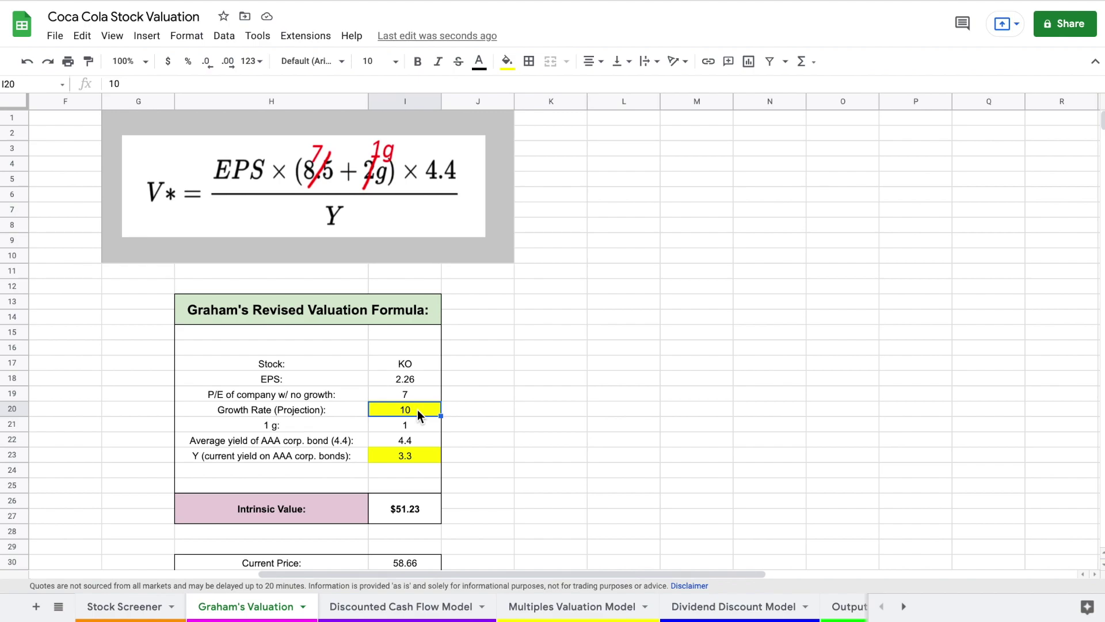
click(294, 443)
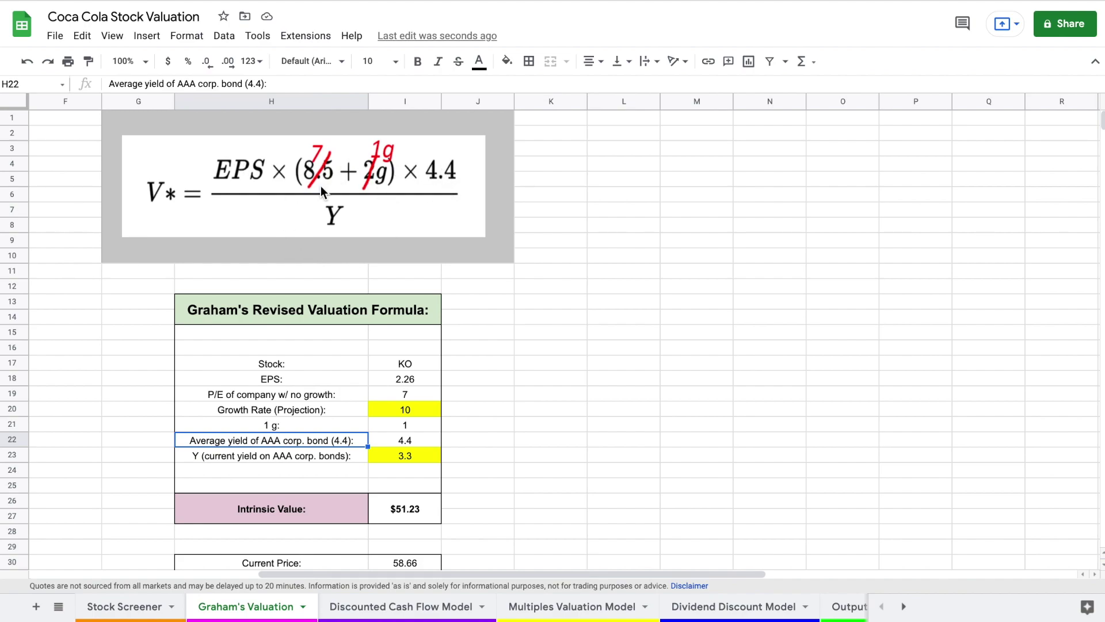
click(296, 459)
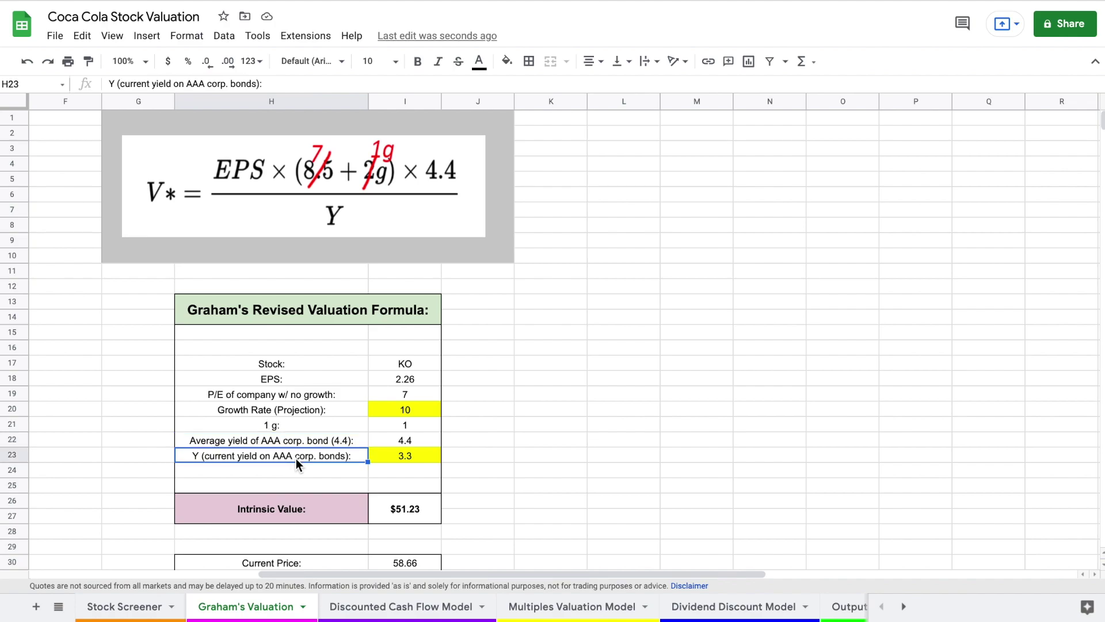
click(410, 457)
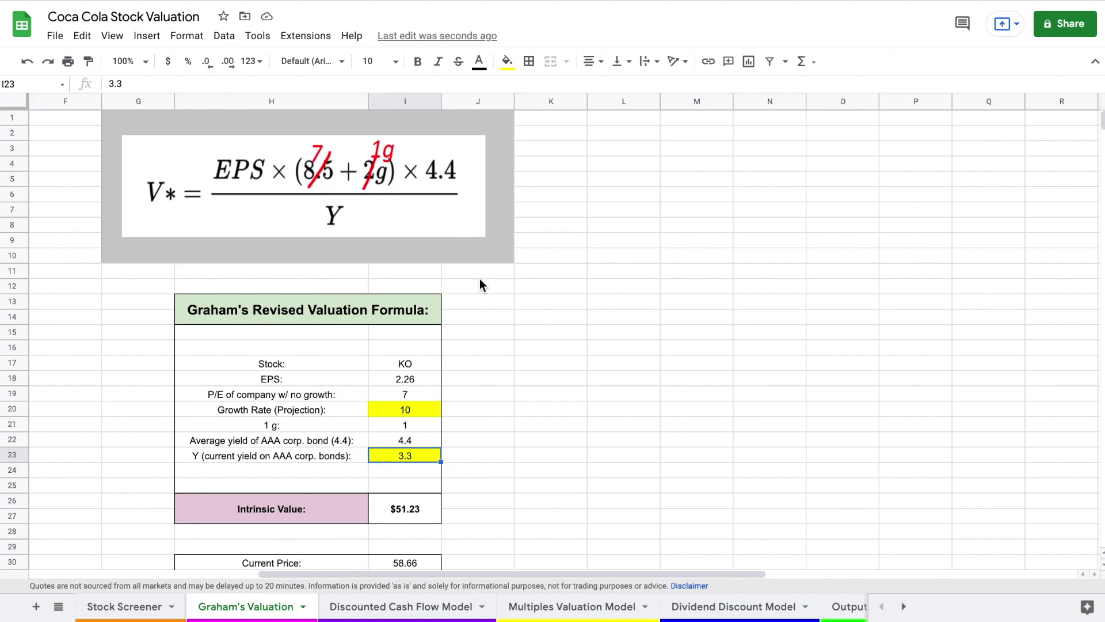
drag(297, 511, 384, 518)
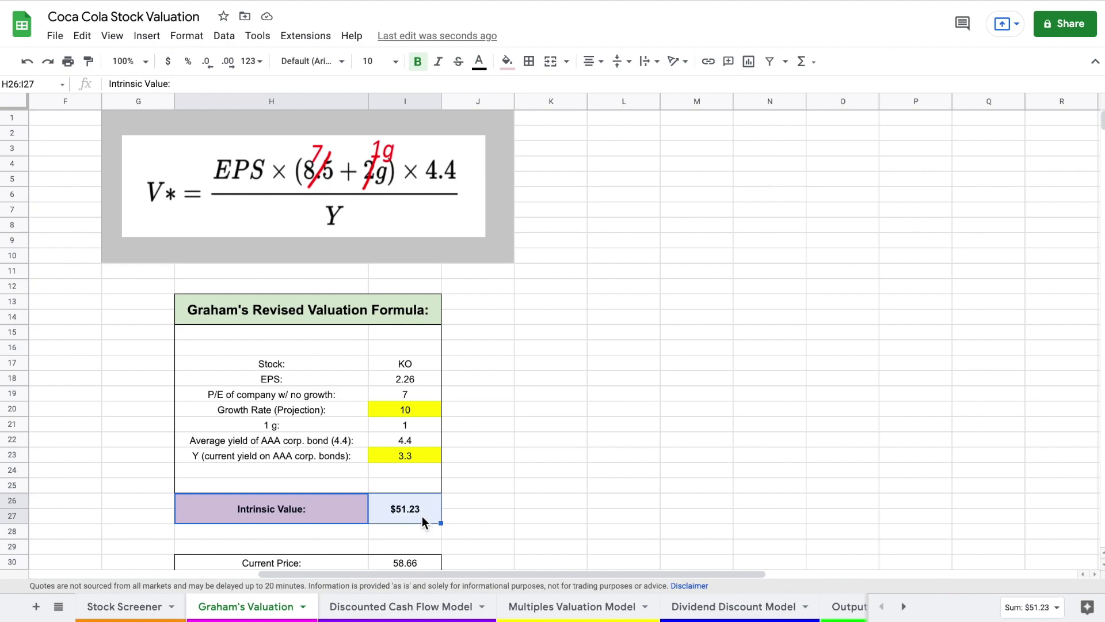
Examine the historical free cash flows, growth rates, projected cash flows, terminal value and present values in the Discounted Cash Flow Model sheet
click(410, 609)
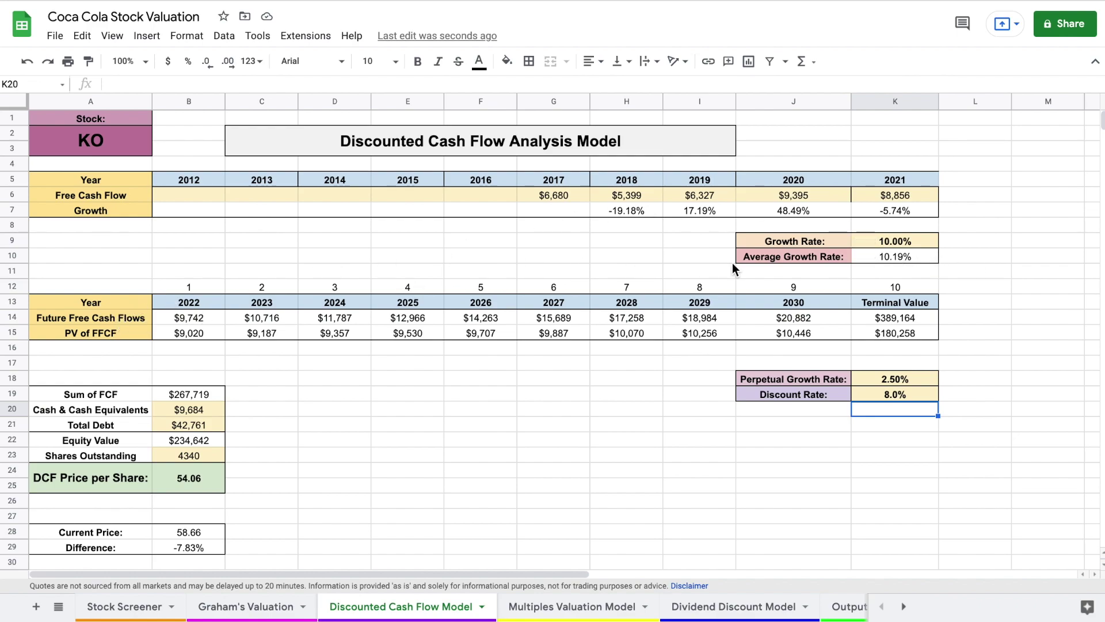
drag(564, 195, 874, 197)
drag(829, 256, 887, 258)
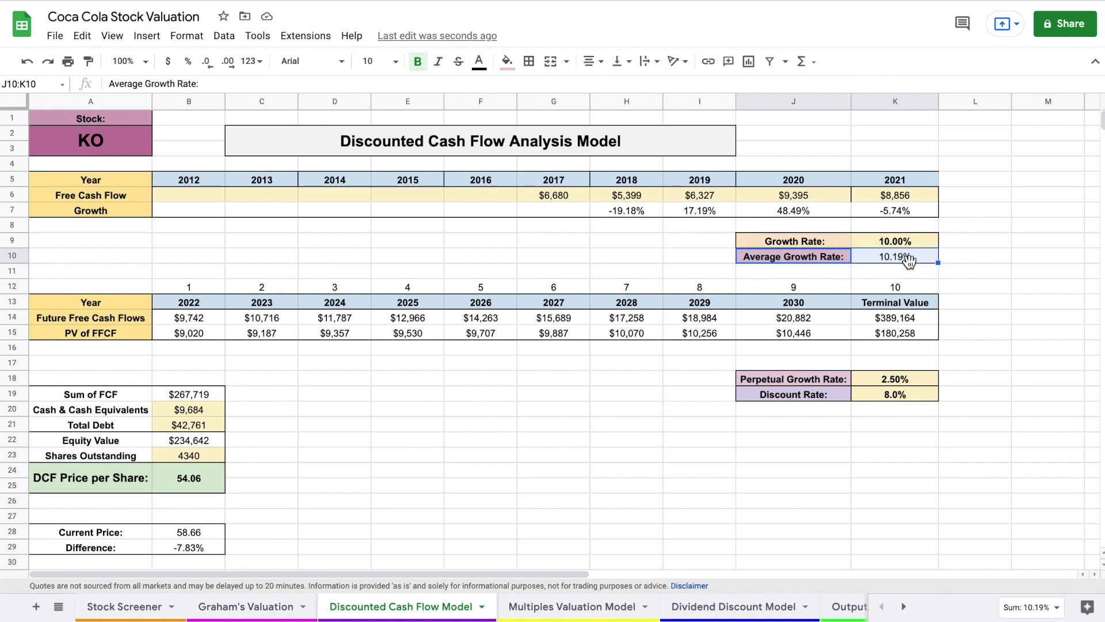
drag(820, 242, 912, 243)
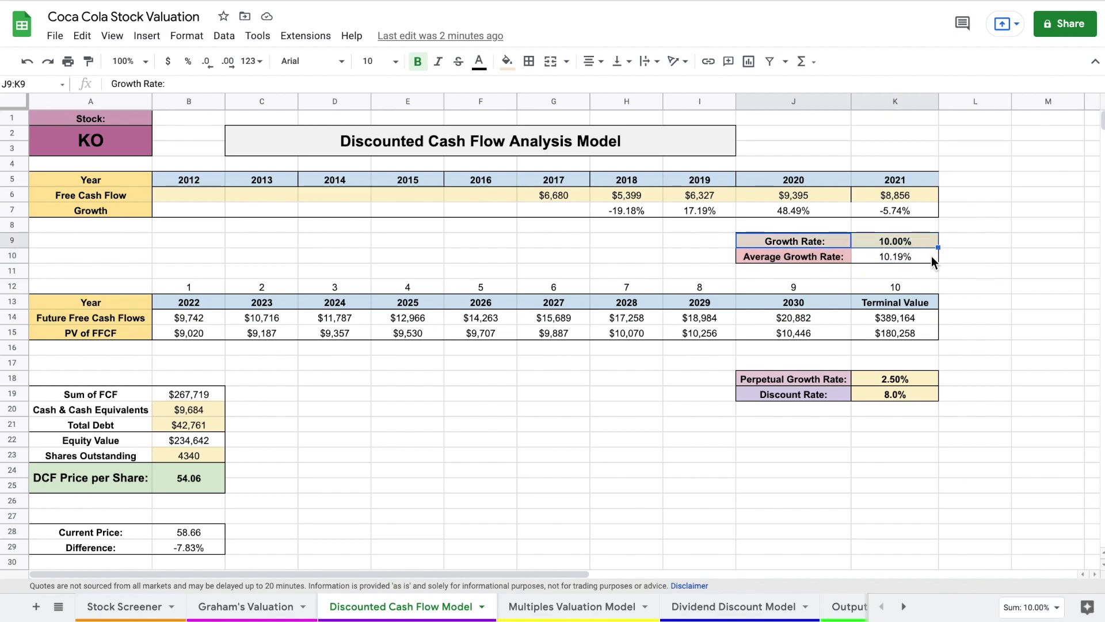
click(199, 322)
drag(675, 328, 765, 319)
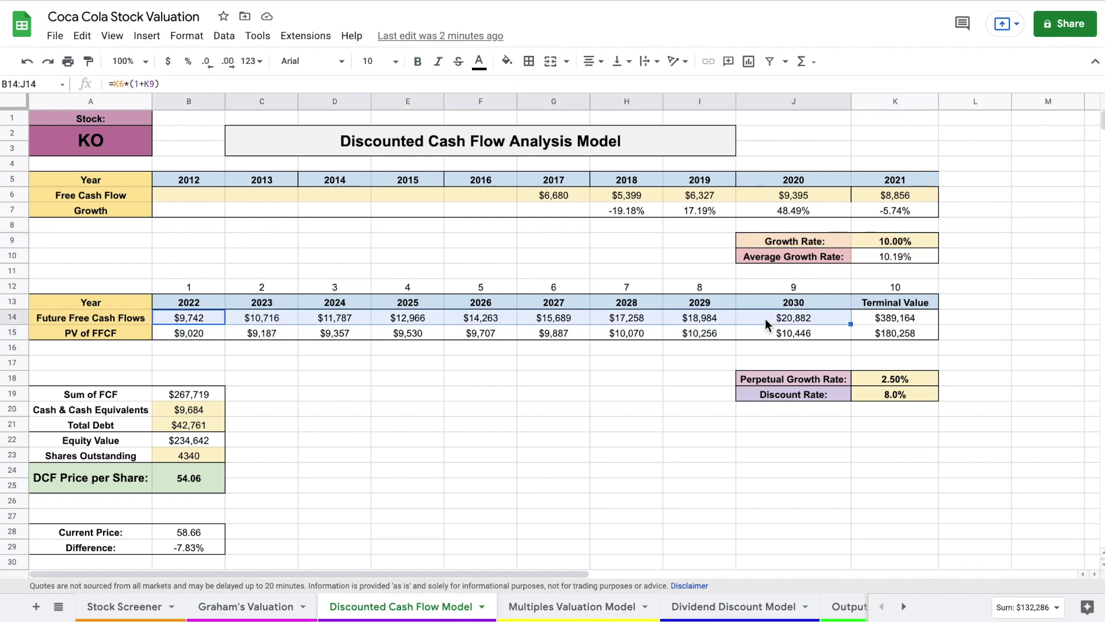
click(918, 321)
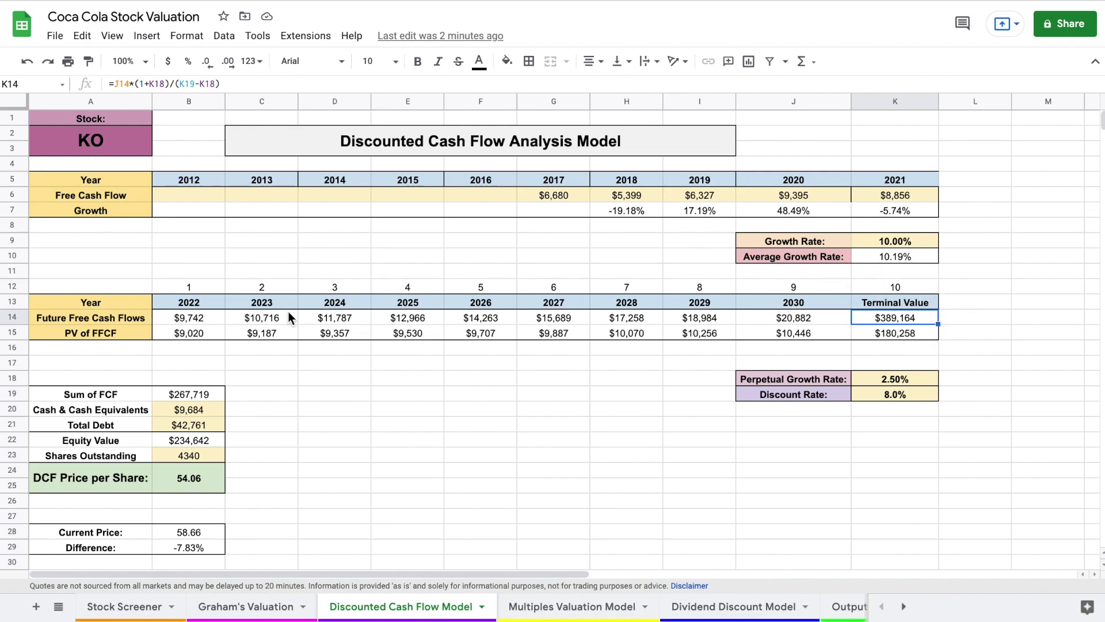
drag(192, 333, 877, 341)
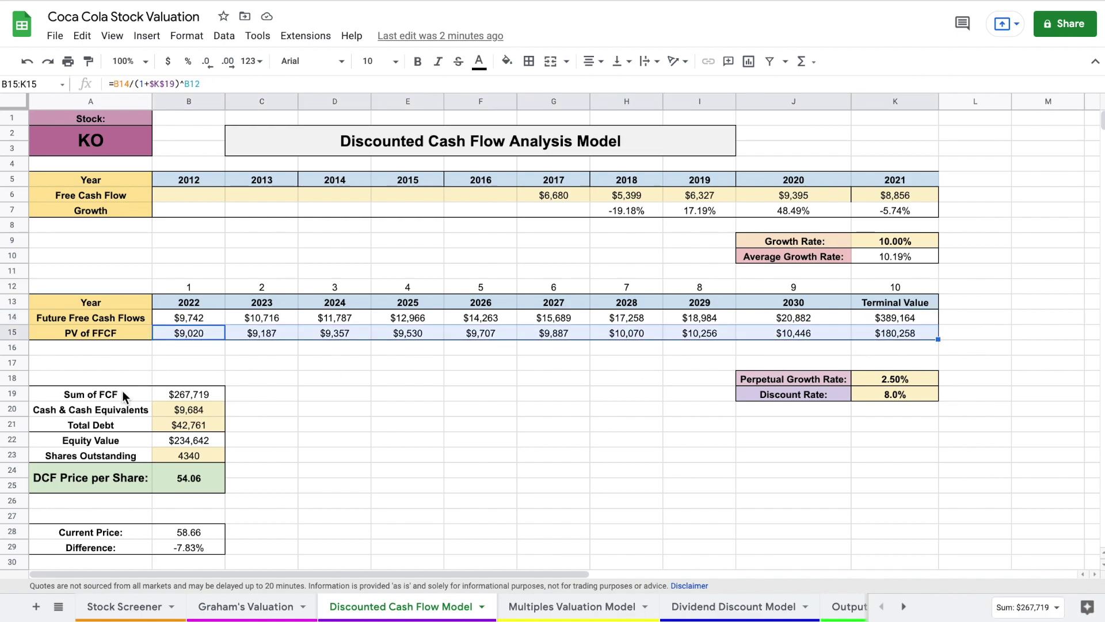
Examine the sum of free cash flows, equity value, shares outstanding and DCF price per share
drag(122, 394, 170, 394)
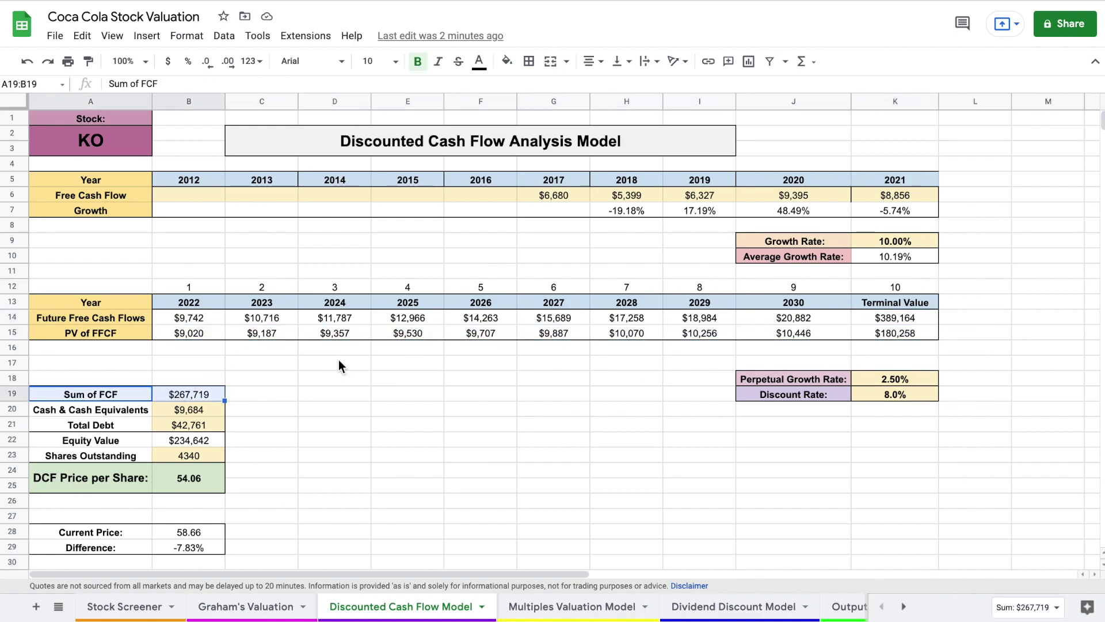
drag(133, 408, 168, 440)
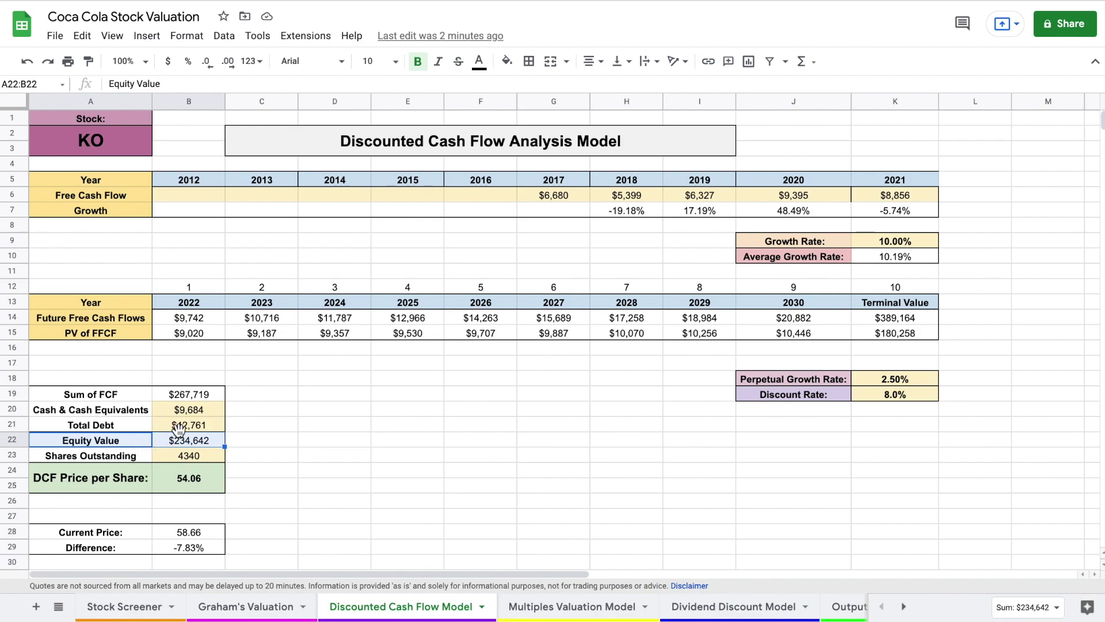
drag(132, 455, 184, 456)
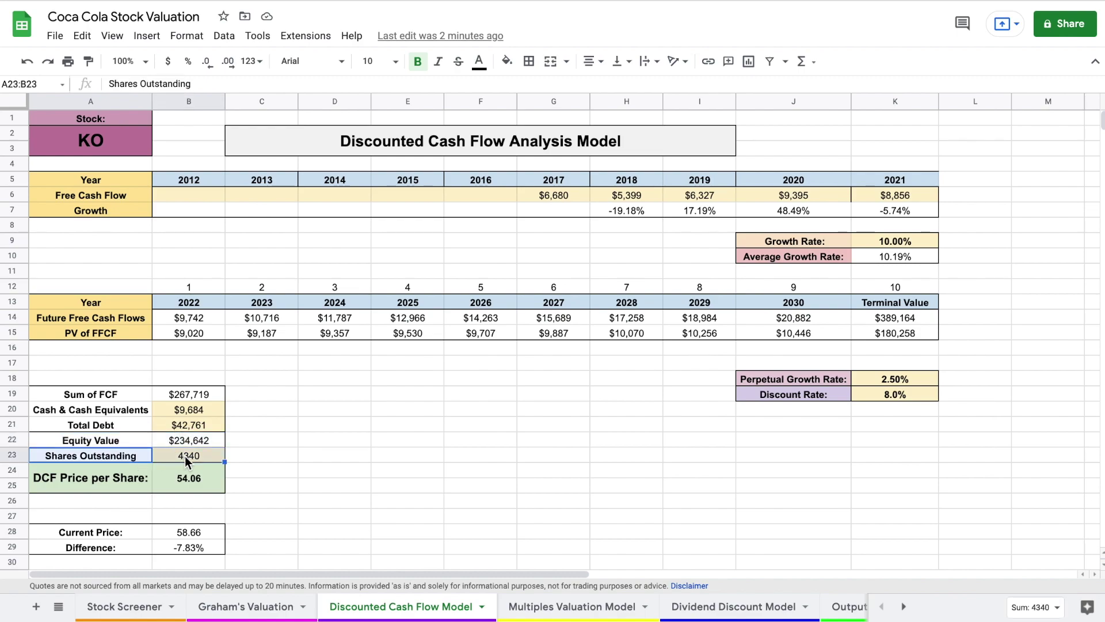
drag(120, 487, 171, 485)
click(187, 484)
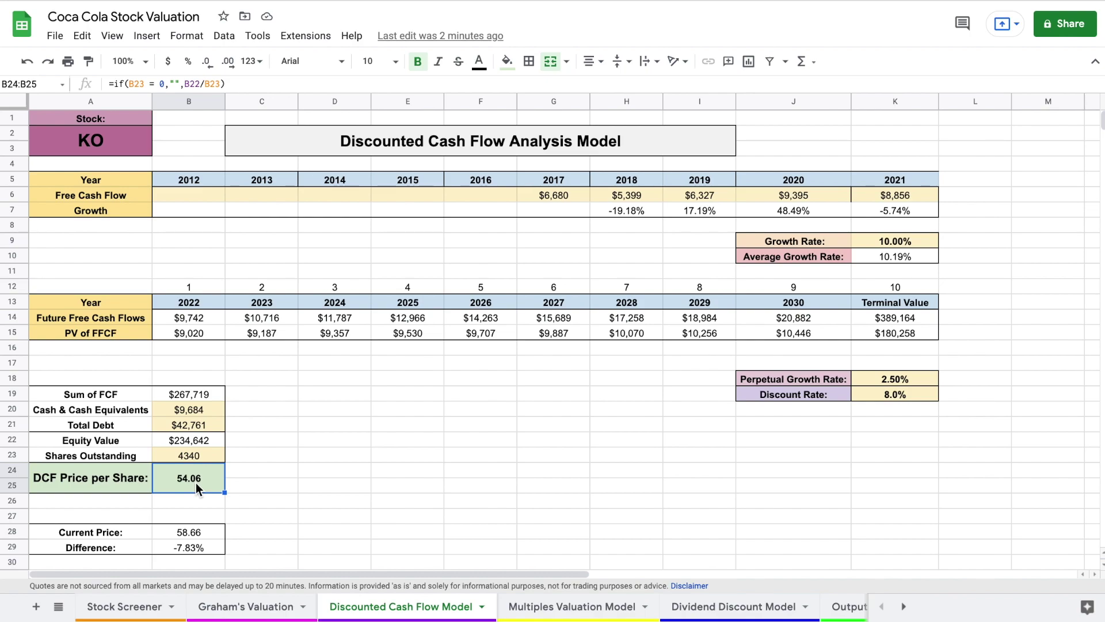
Examine the peer tickers, earnings per share, P/E multiples and KO's implied stock price in the Multiples Valuation Model sheet
click(576, 605)
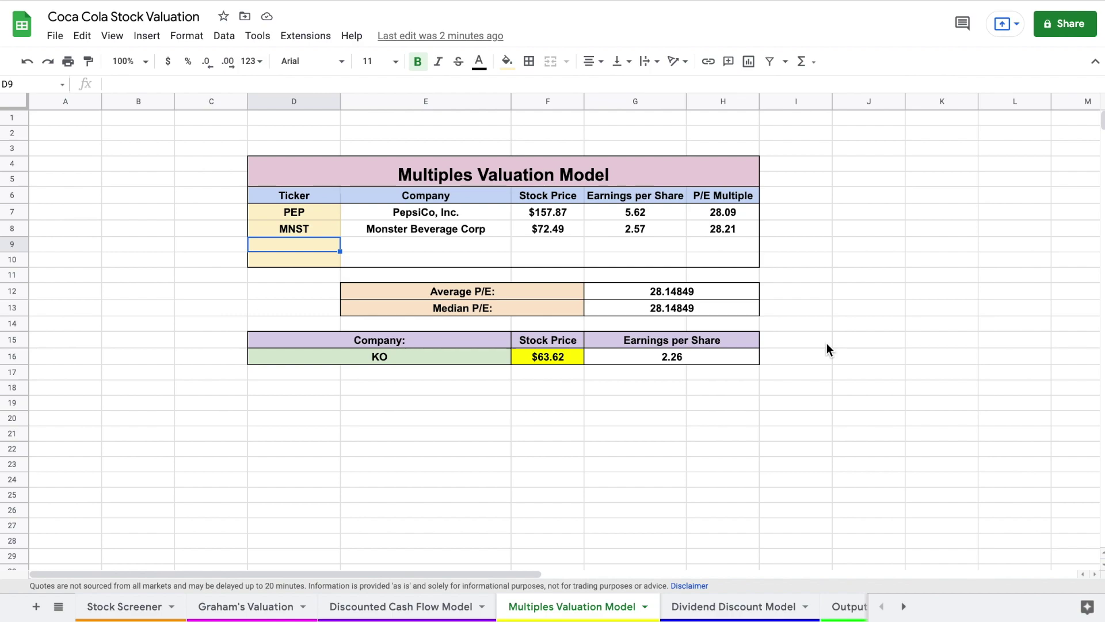
click(435, 356)
click(316, 215)
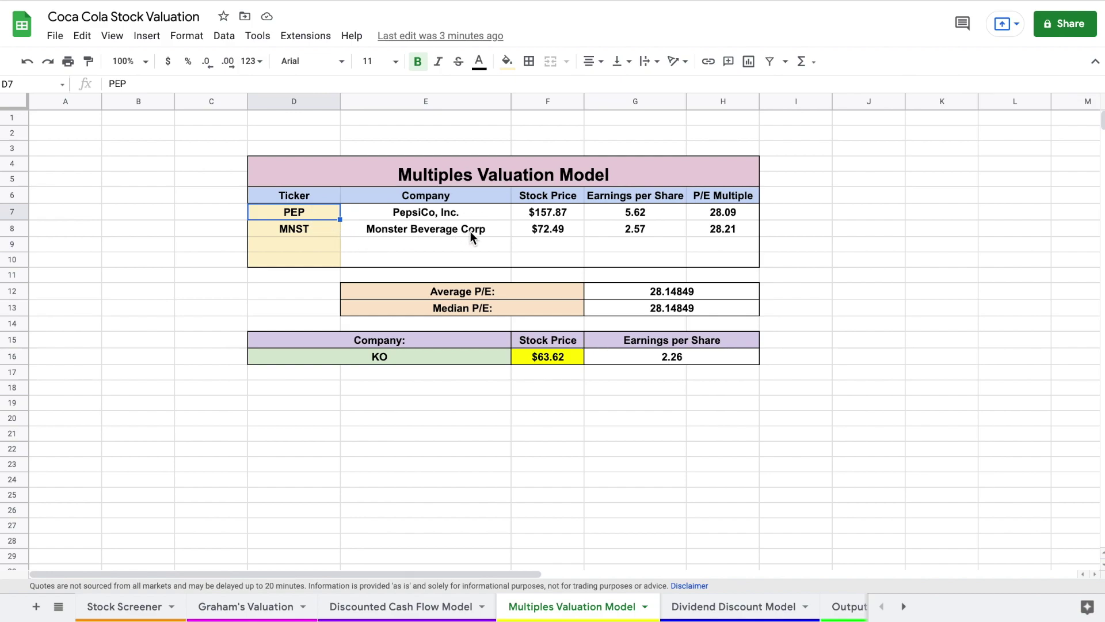
click(636, 214)
click(661, 233)
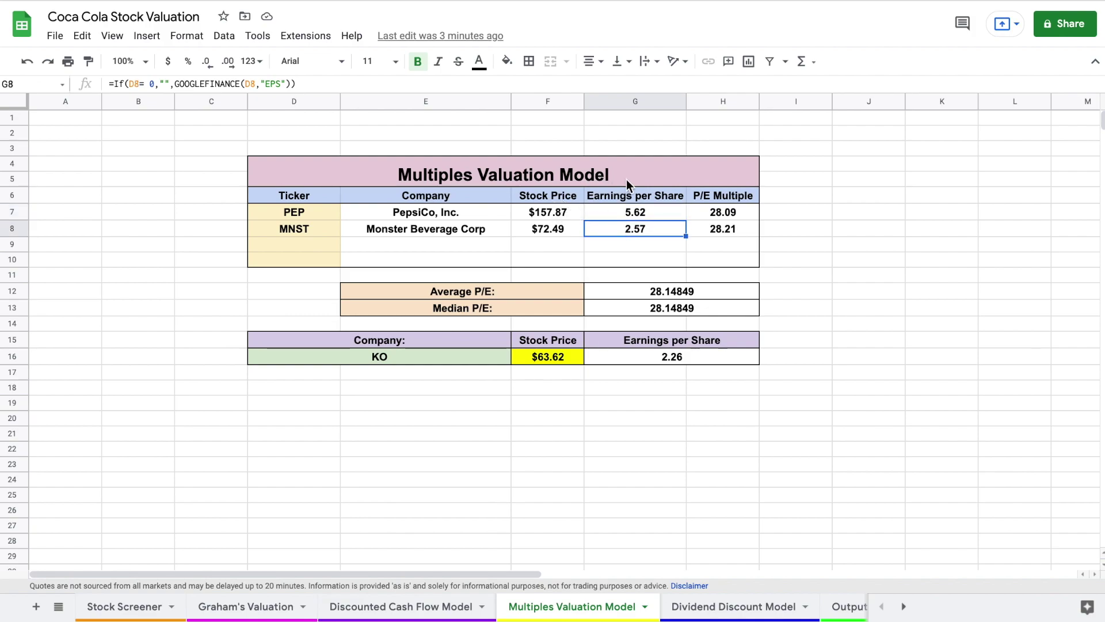
drag(725, 195, 736, 232)
drag(538, 293, 609, 288)
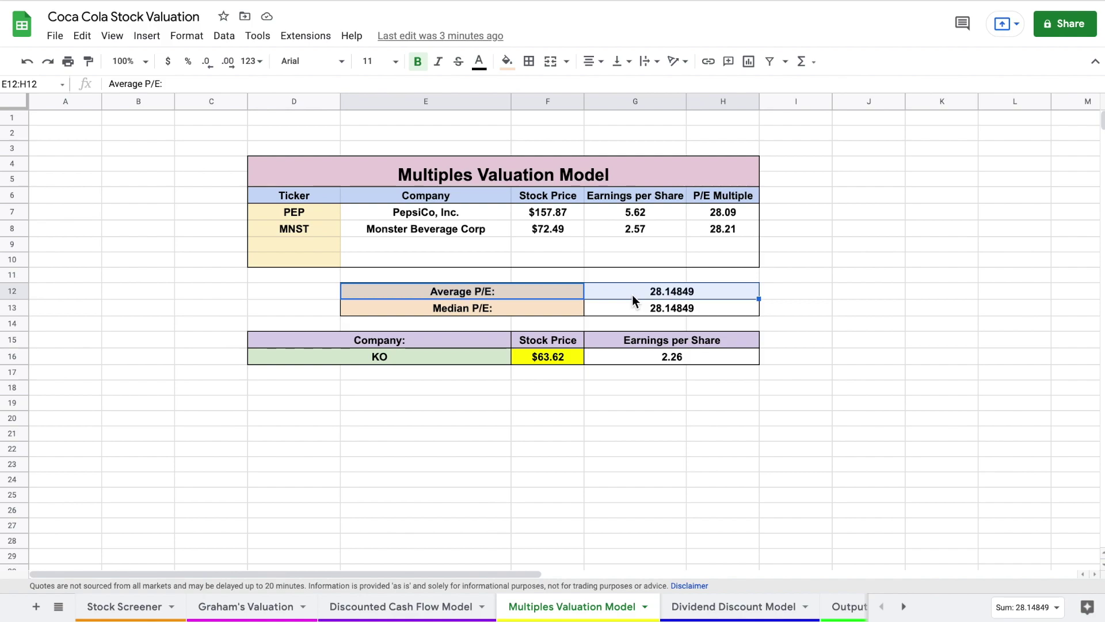
click(668, 355)
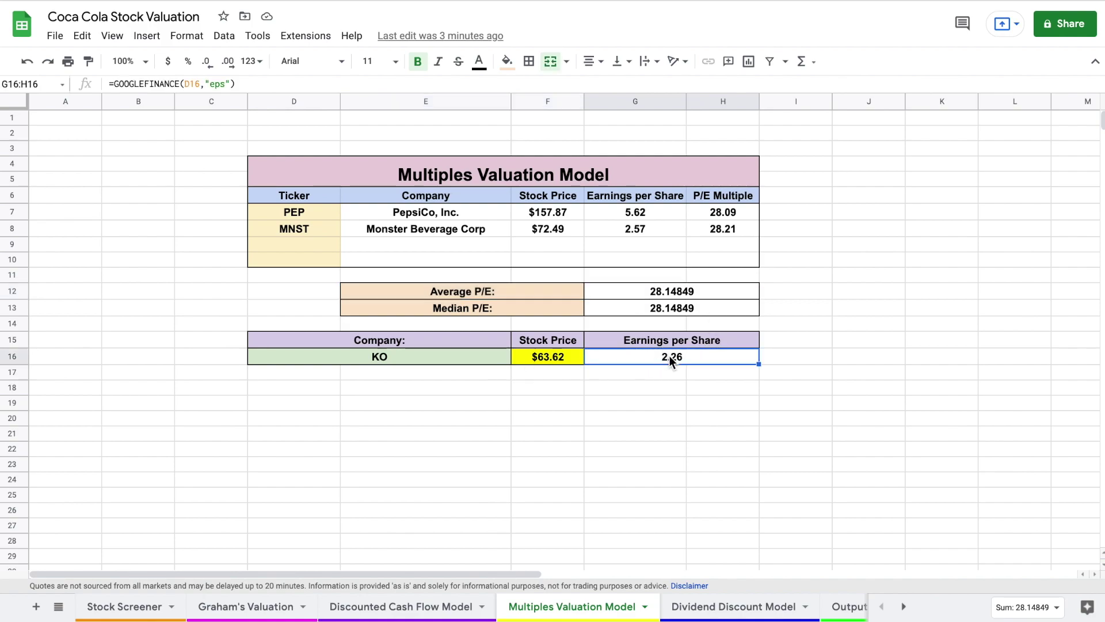
click(559, 356)
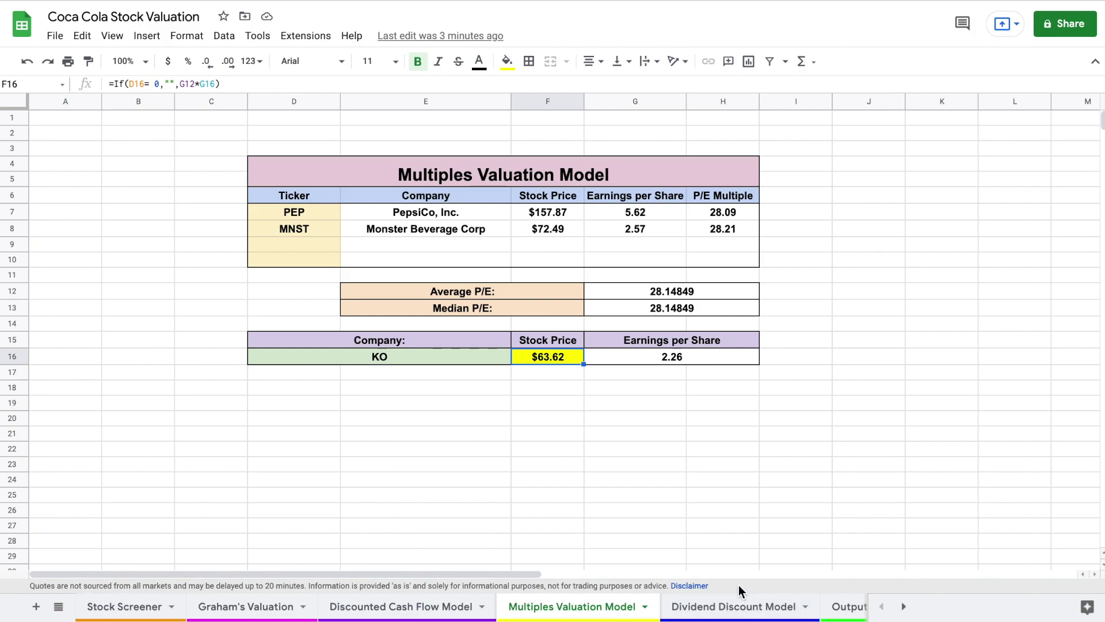
Examine the dividend history, growth rates, discount rate and DDM price per share in the Dividend Discount Model sheet
click(736, 609)
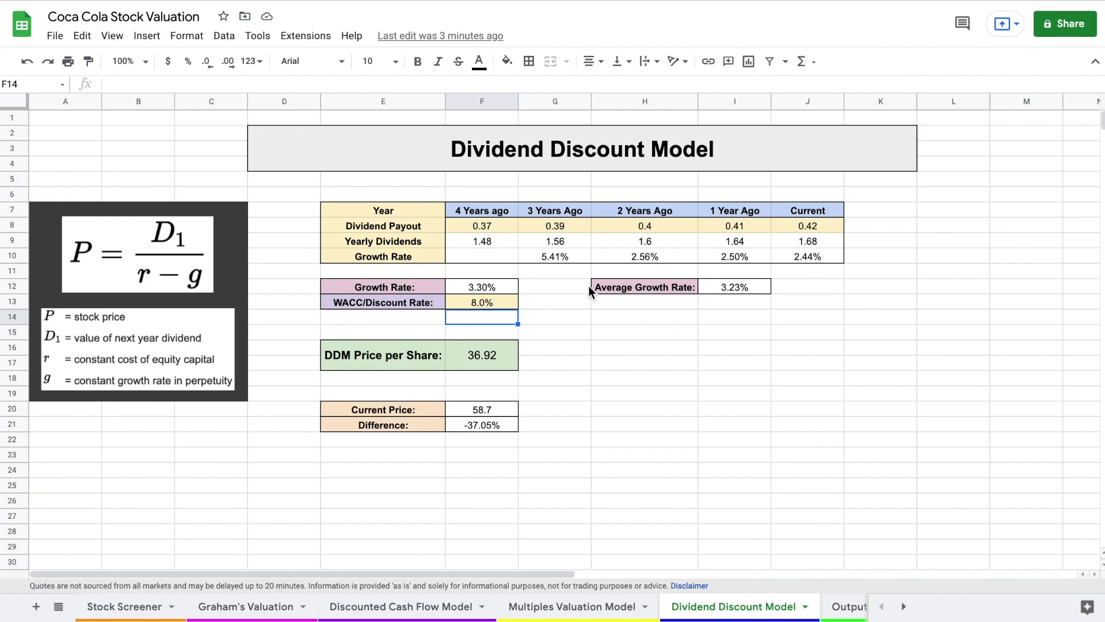
drag(489, 228, 788, 227)
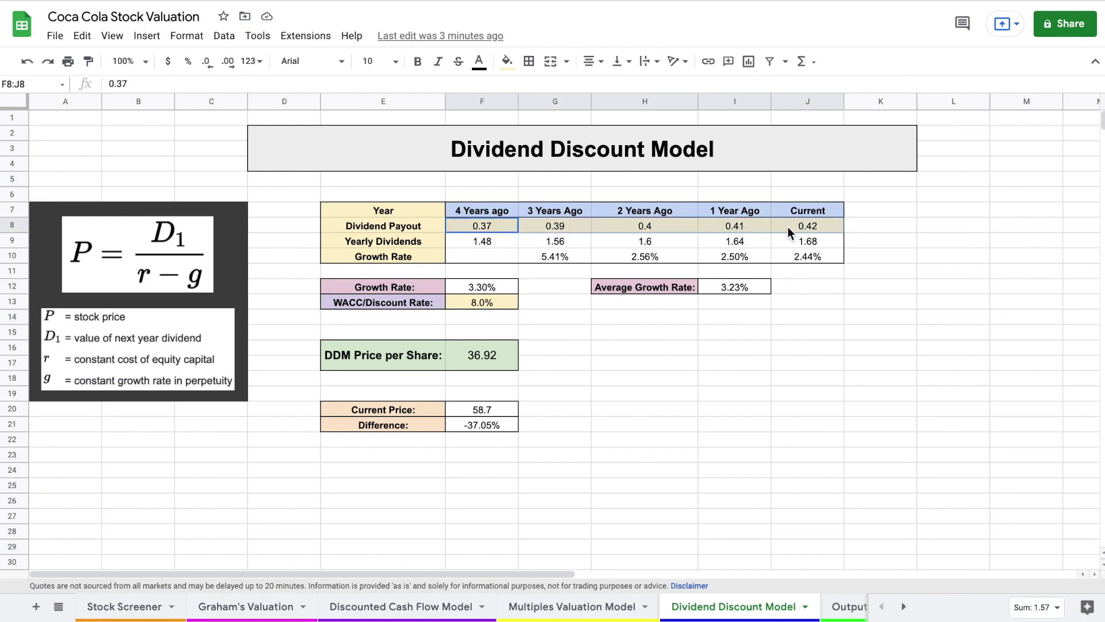
drag(477, 239, 781, 240)
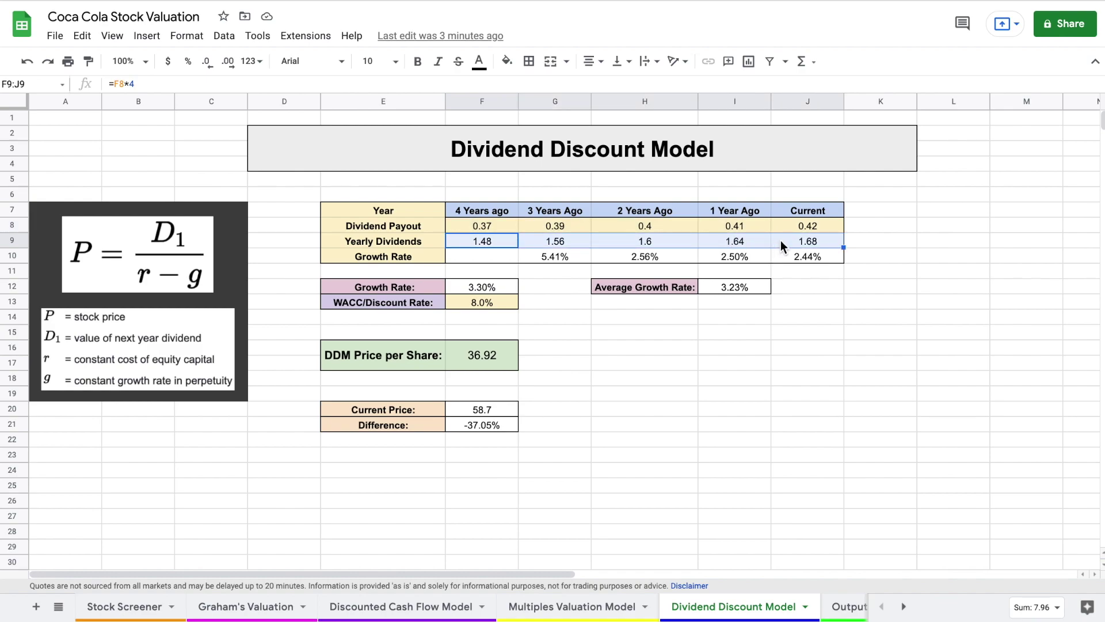
drag(550, 255, 790, 255)
drag(654, 288, 734, 287)
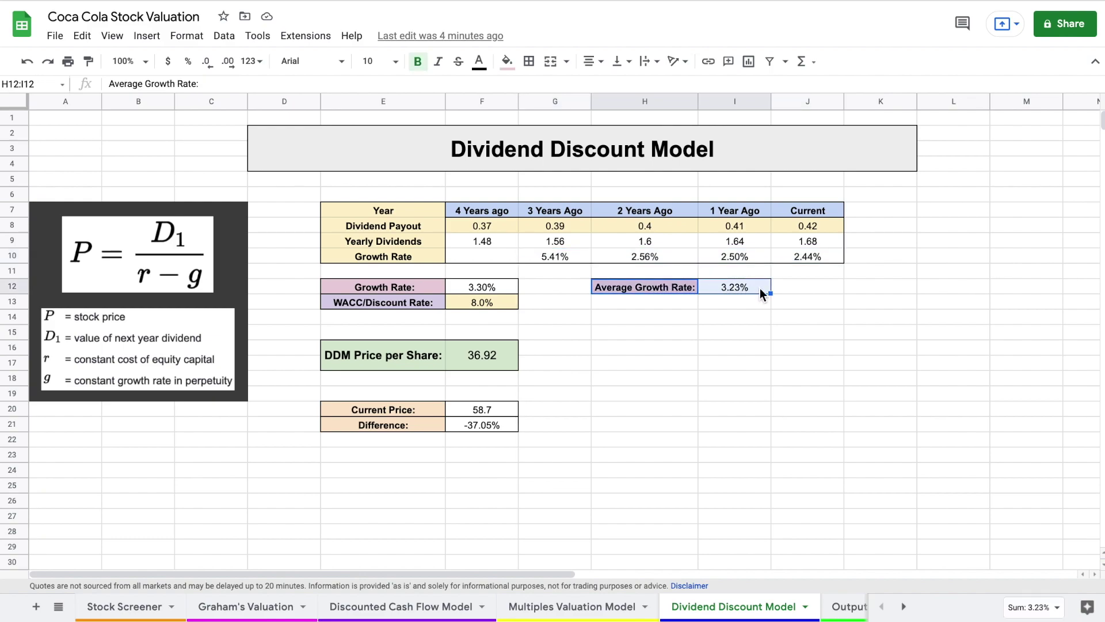
click(756, 287)
click(801, 288)
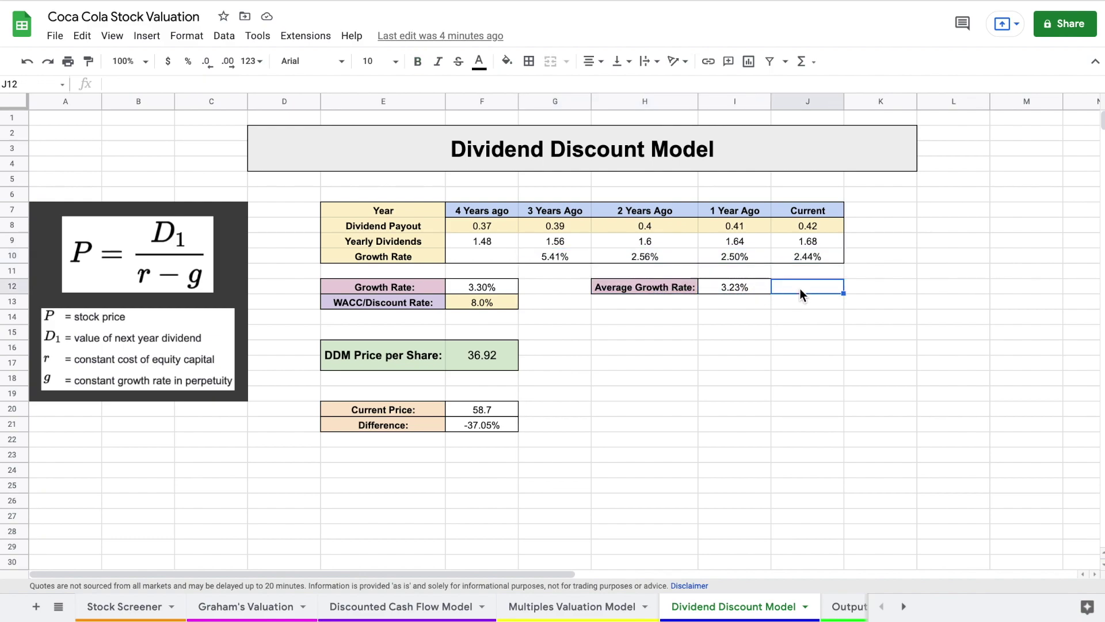
drag(419, 286, 482, 285)
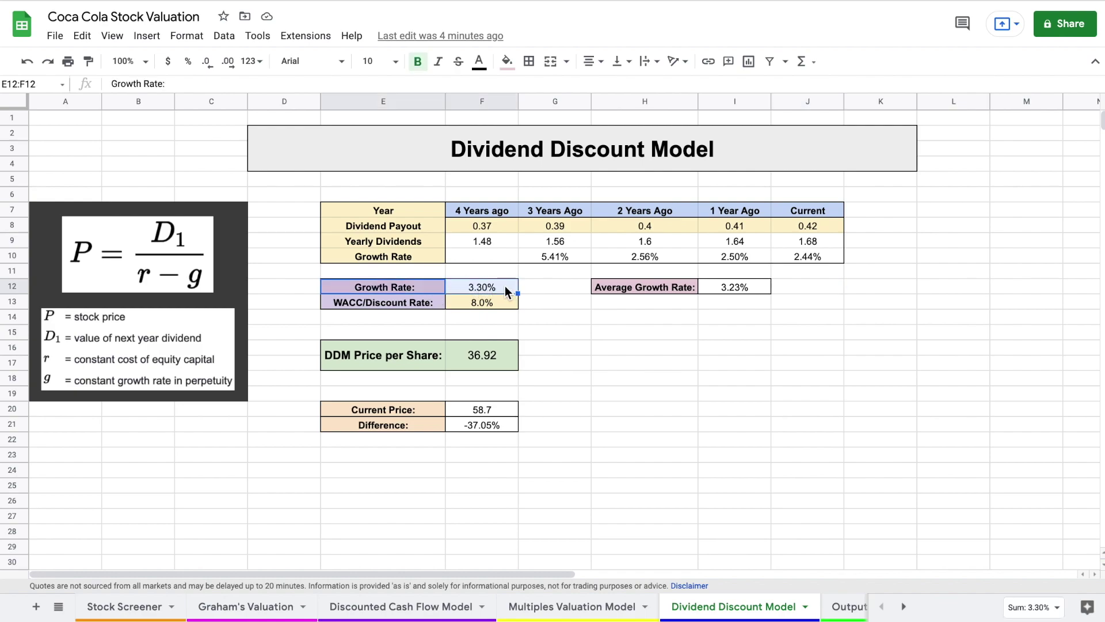
drag(403, 301, 467, 301)
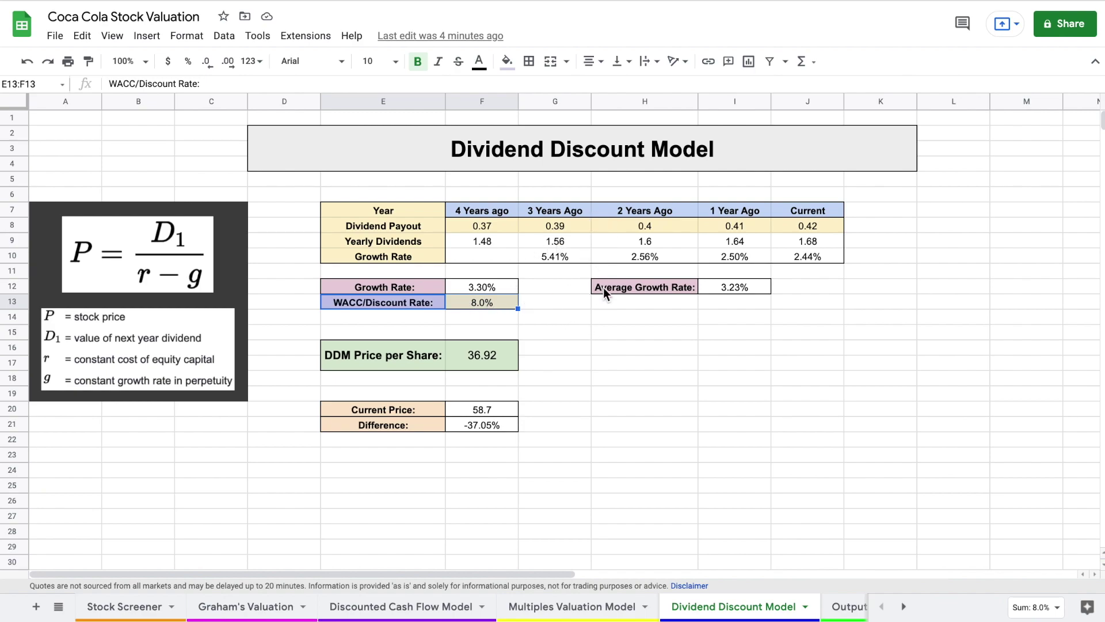
drag(374, 359, 456, 359)
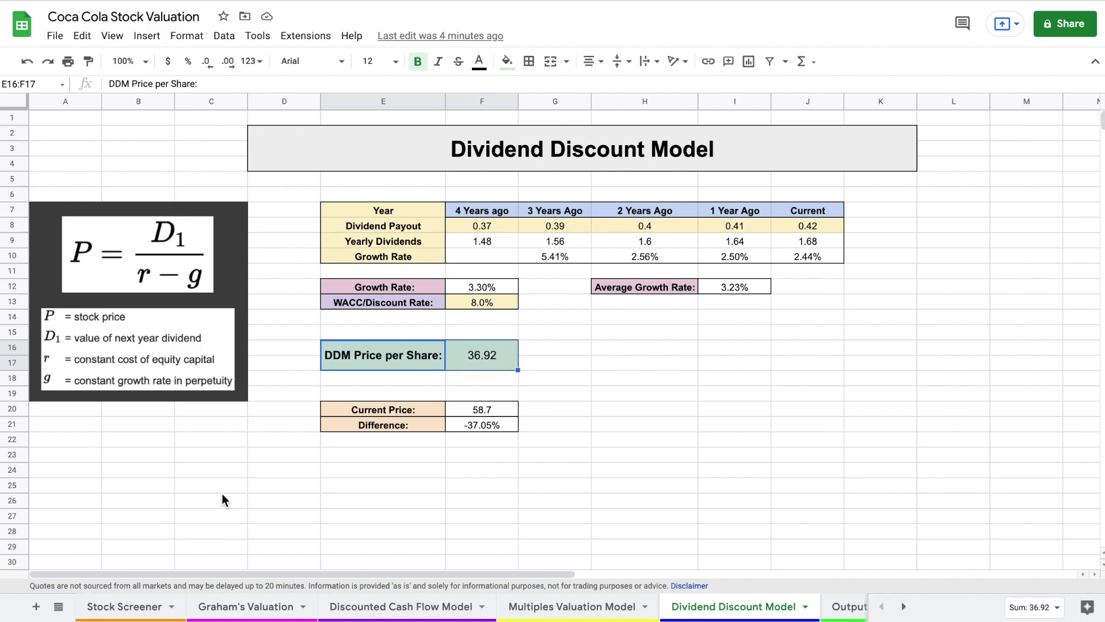
Open the Output sheet to review the combined stock valuation
click(848, 612)
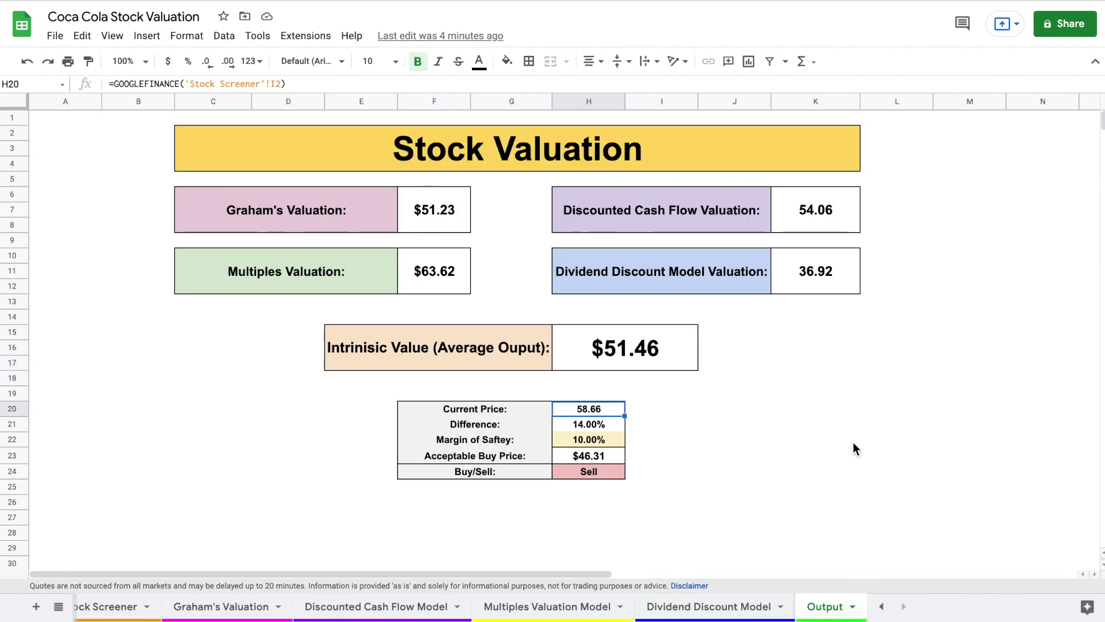